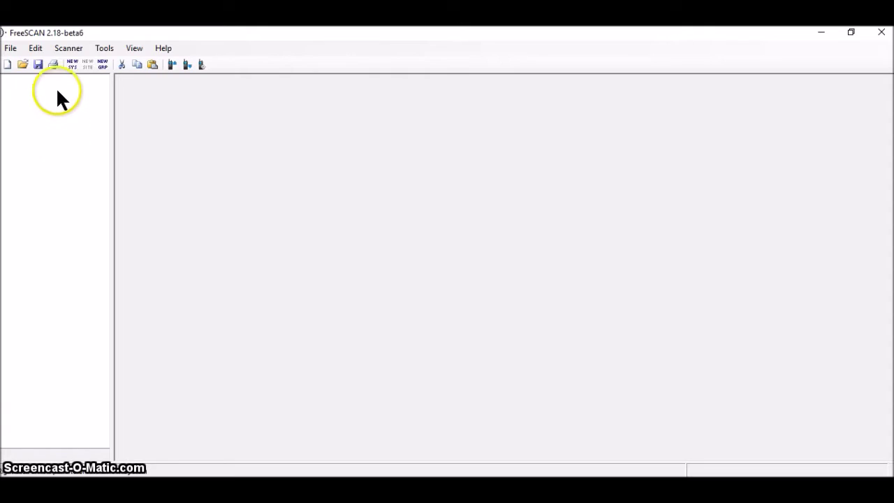
Open the Set Scanner Options dialog via Scanner > Setup Scanner Options
left_click(69, 47)
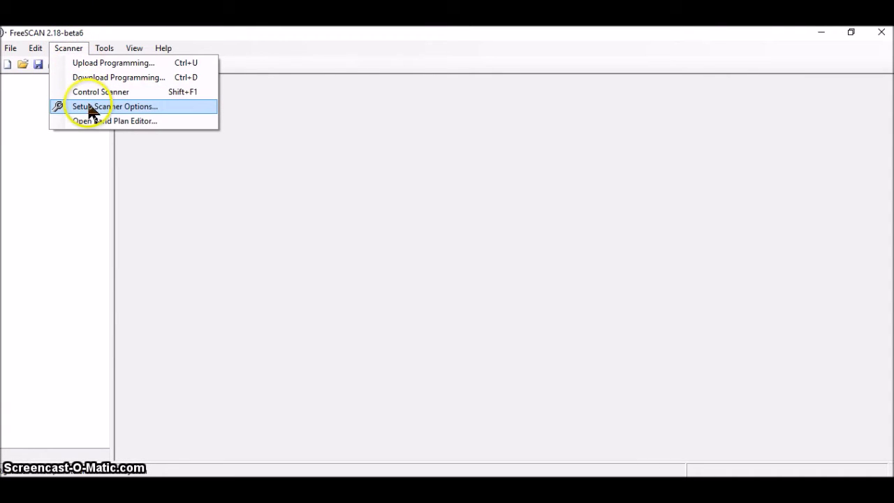
left_click(166, 104)
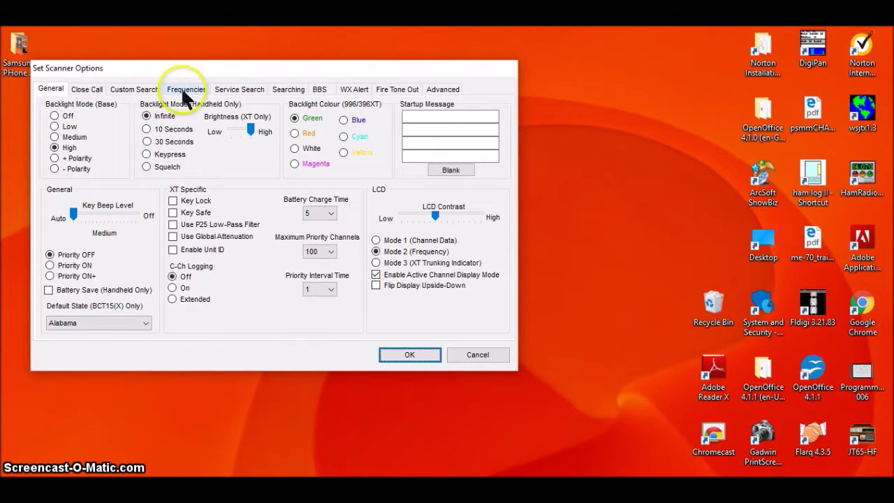
Show the Fire Tone Out table and point out Tone Out 1's Delay, Alert Tone and Alert Tone Lvl cells
left_click(397, 90)
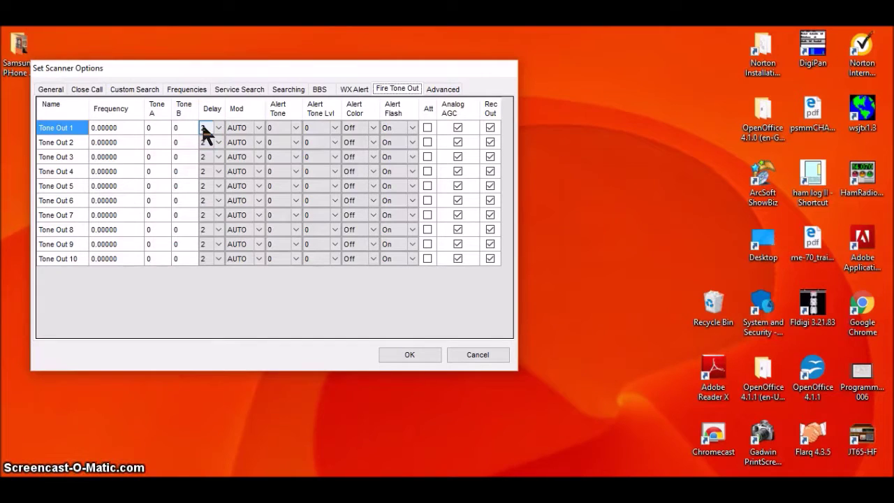
left_click(210, 128)
left_click(282, 127)
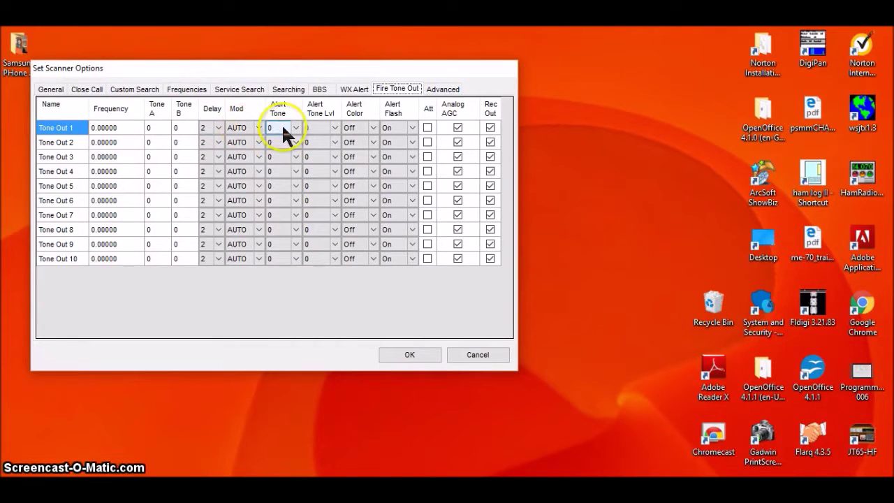
left_click(315, 130)
Name Tone Out 1 'Engine 41' on 154.40000 with Tone A 788.5 and Tone B 569.1
left_click(64, 128)
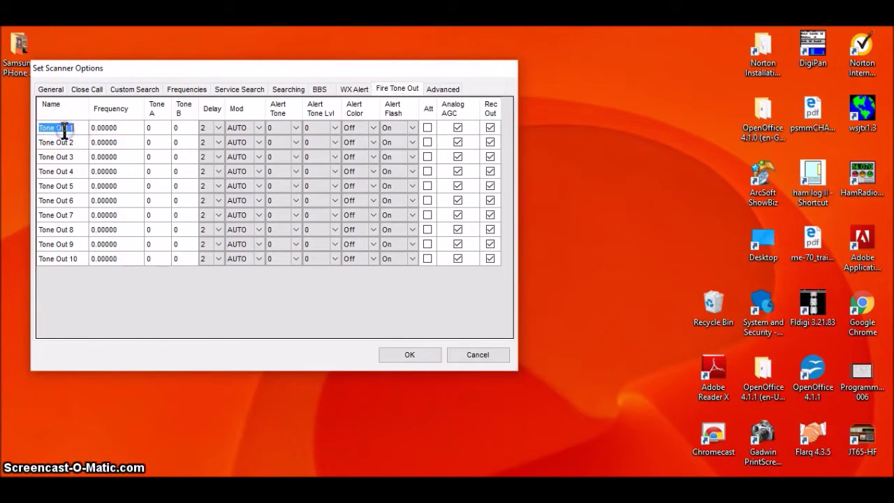
type("Eng")
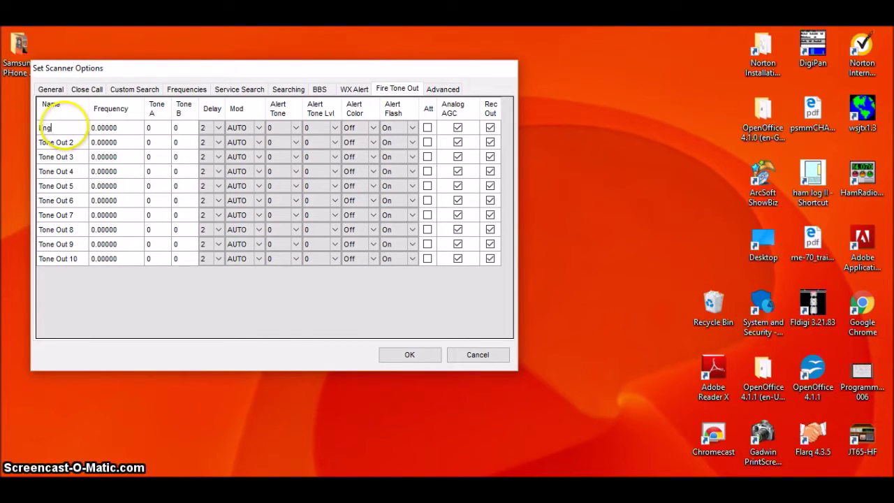
type("ine 41")
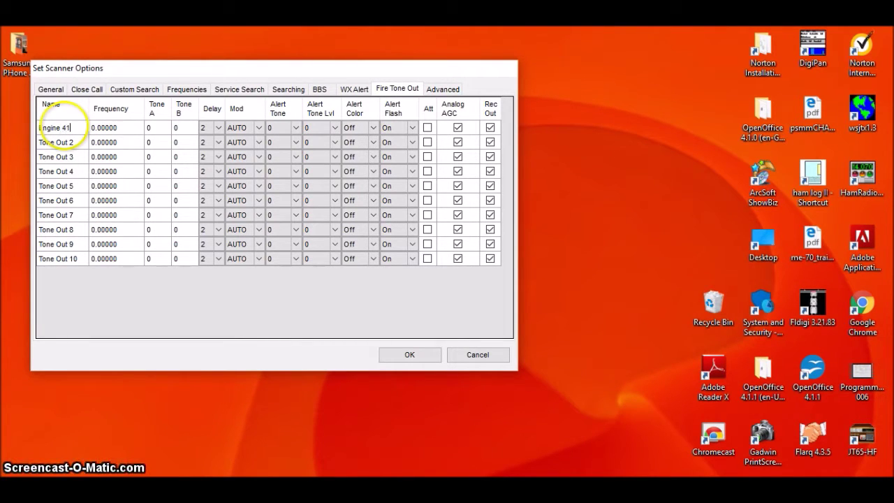
key("Tab")
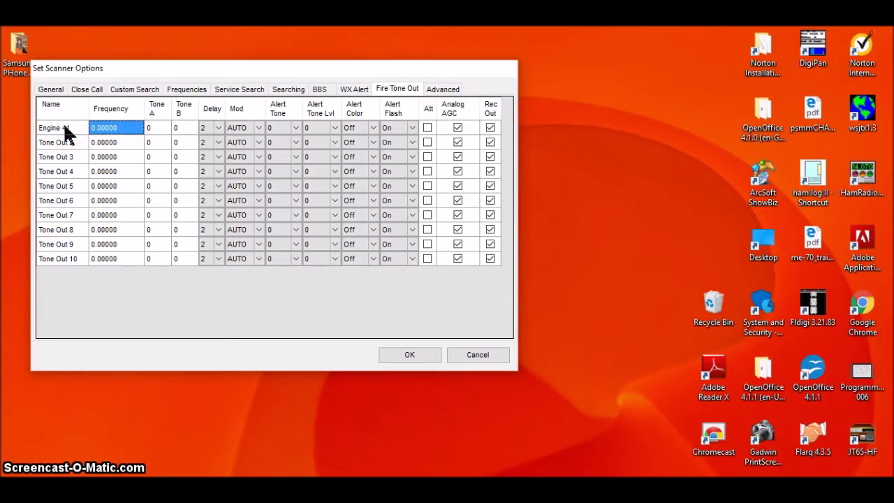
type("154")
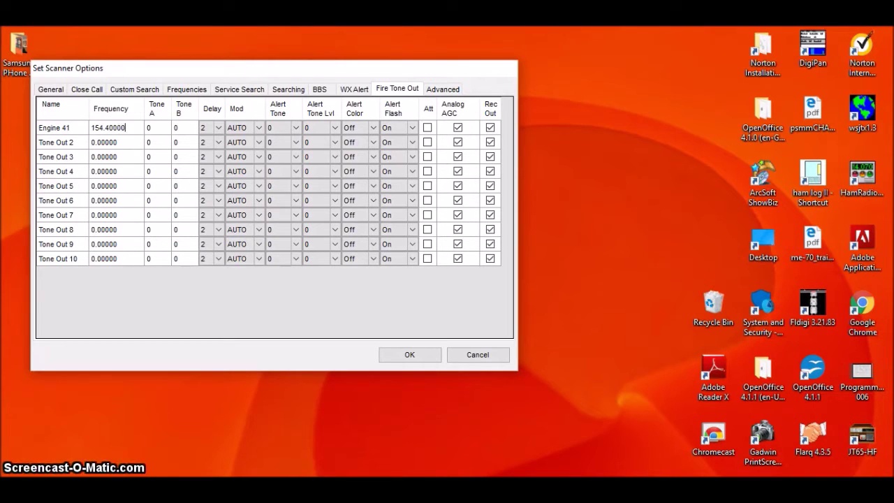
key("Tab")
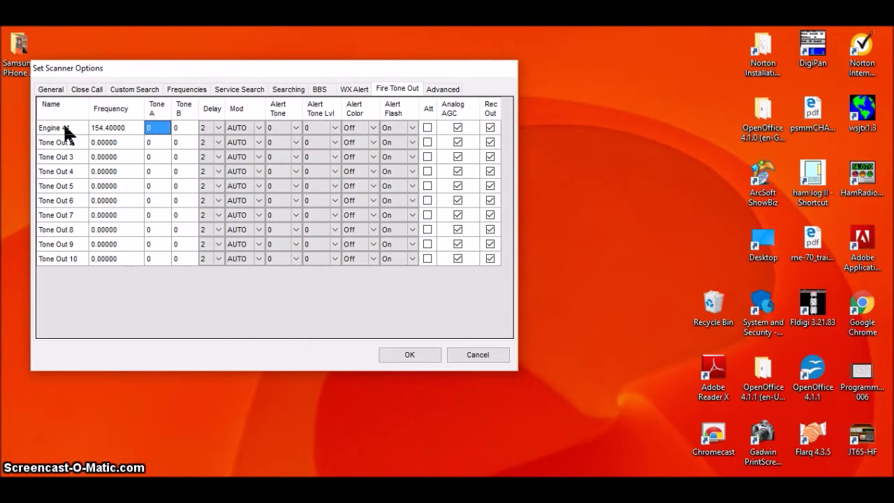
type("788.5")
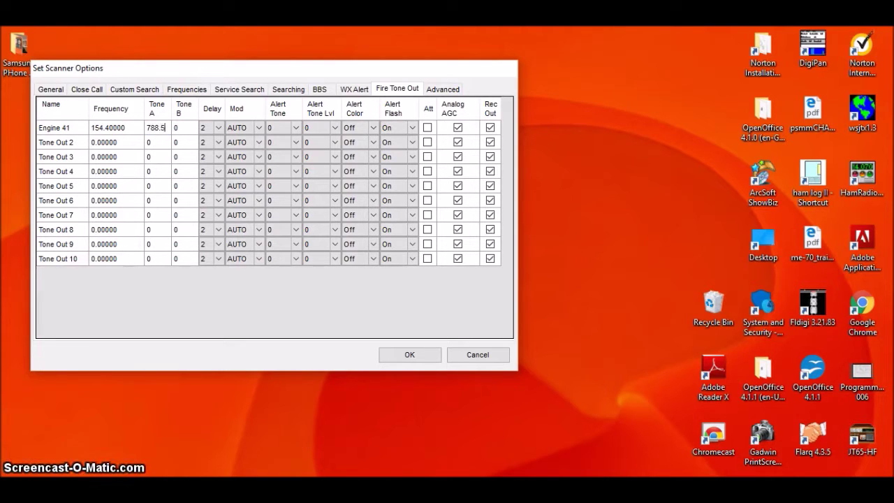
key("Tab")
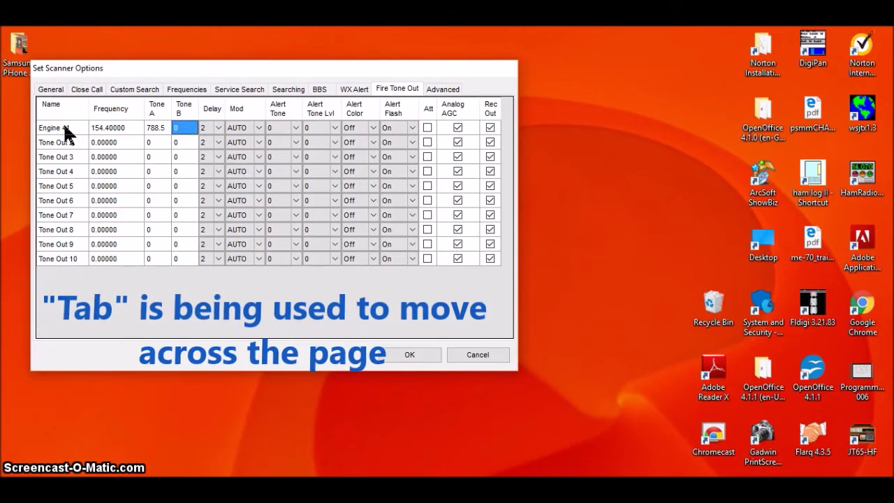
type("569")
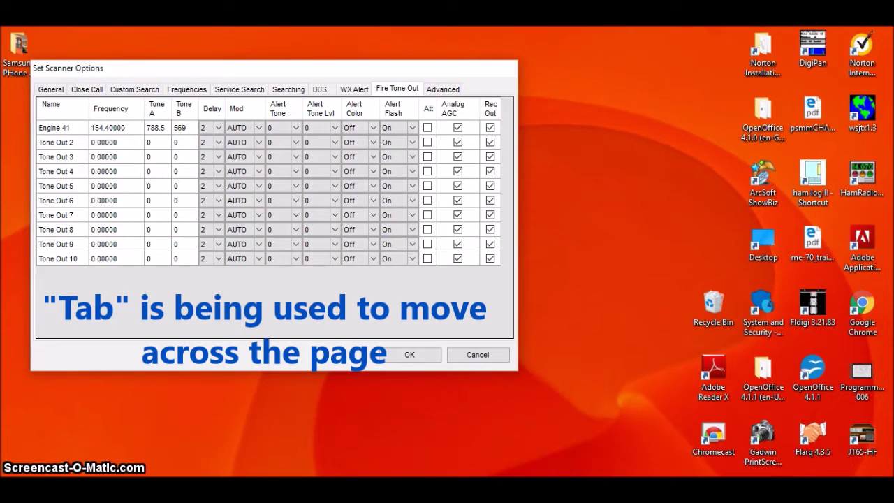
type(".1")
Set entry 1 to NFM modulation, alert tone 7, alert level 9 and Fast flash
key("Tab")
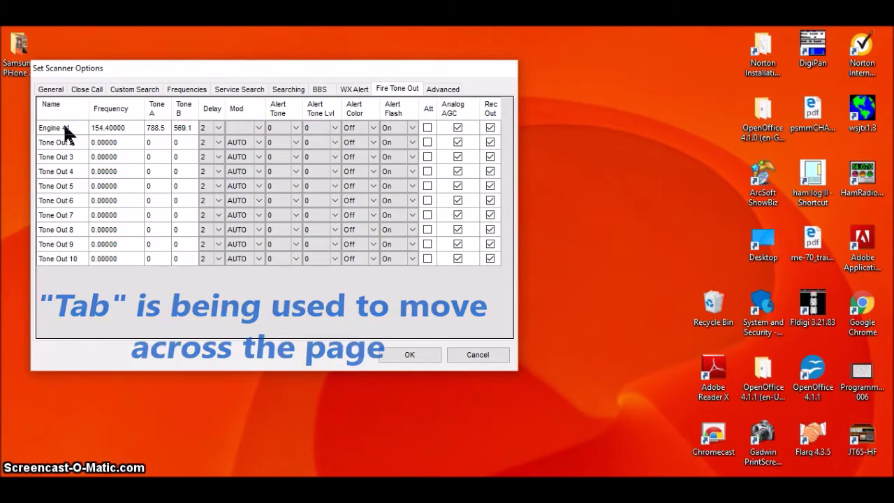
key("Tab")
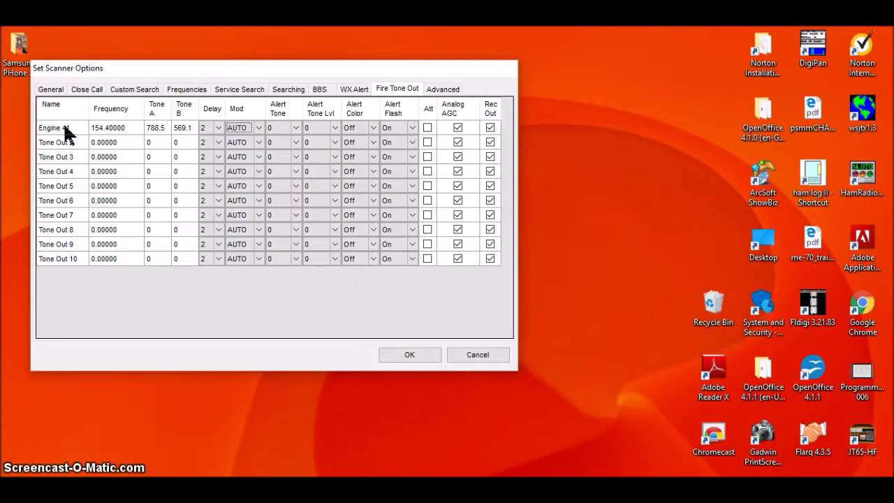
key("n")
key("Tab")
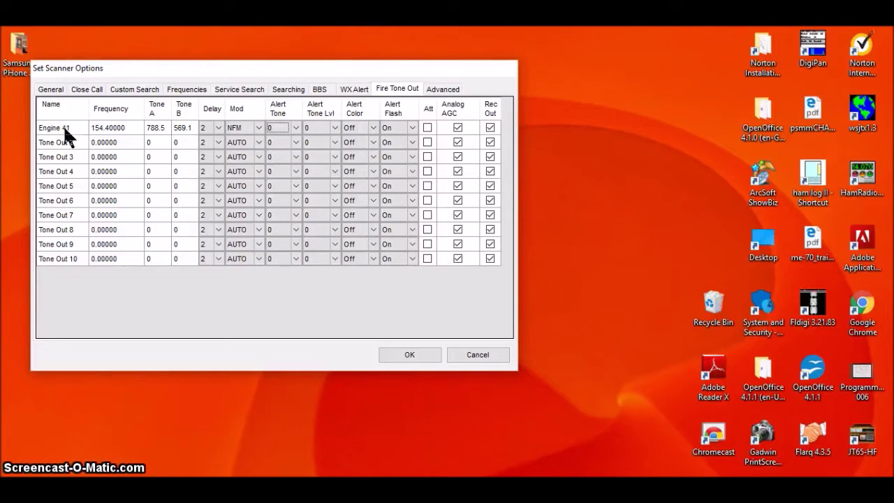
key("7")
key("Tab")
key("Tab")
key("Tab")
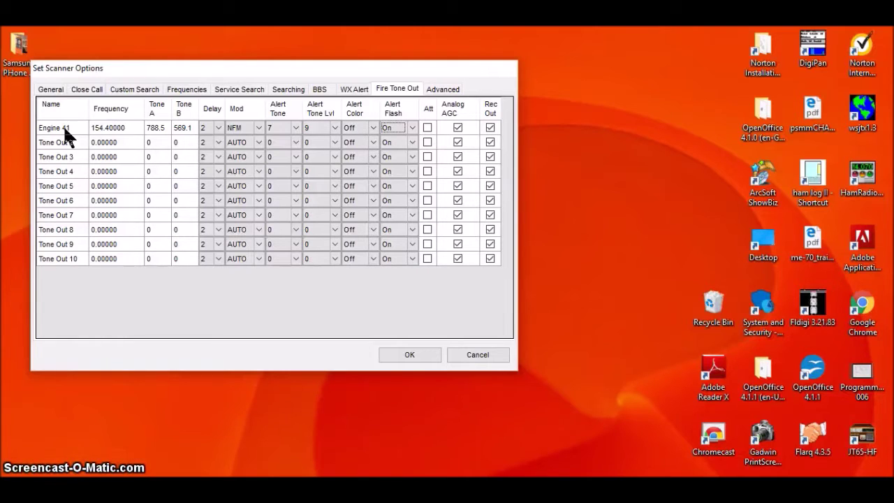
key("Down")
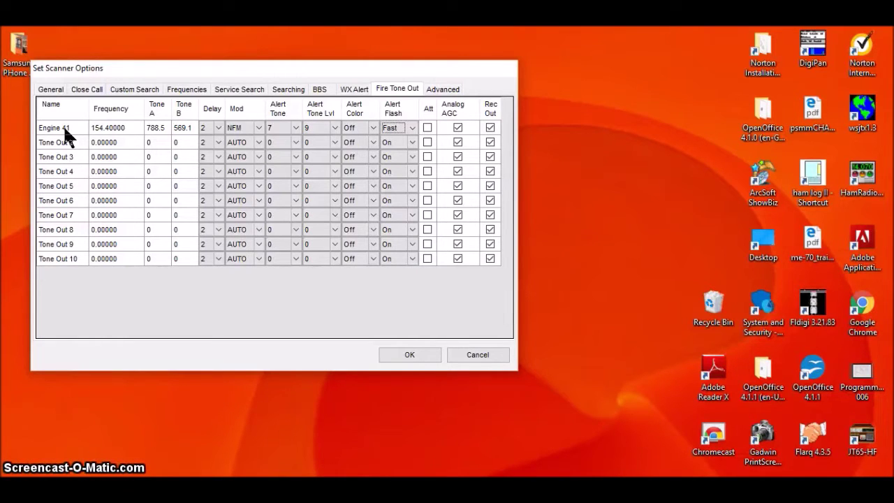
left_click(490, 128)
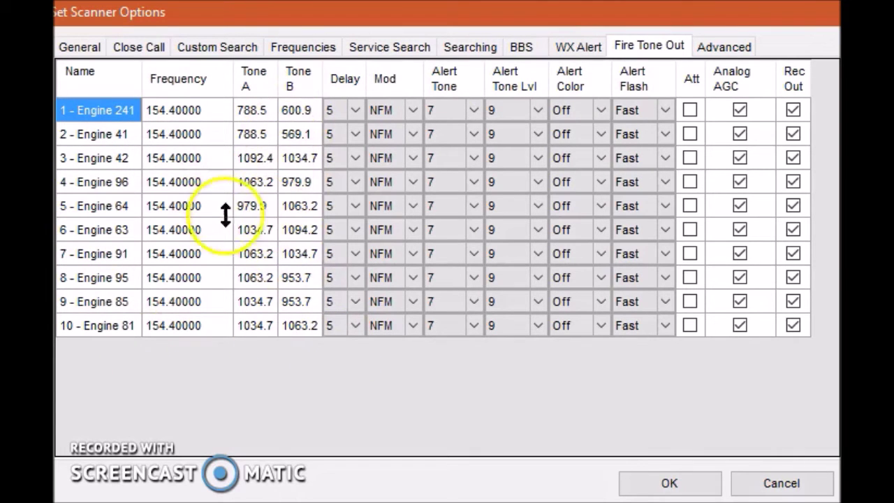
Point out the delay of 5 on the fifth Engine entry in the filled table
left_click(345, 210)
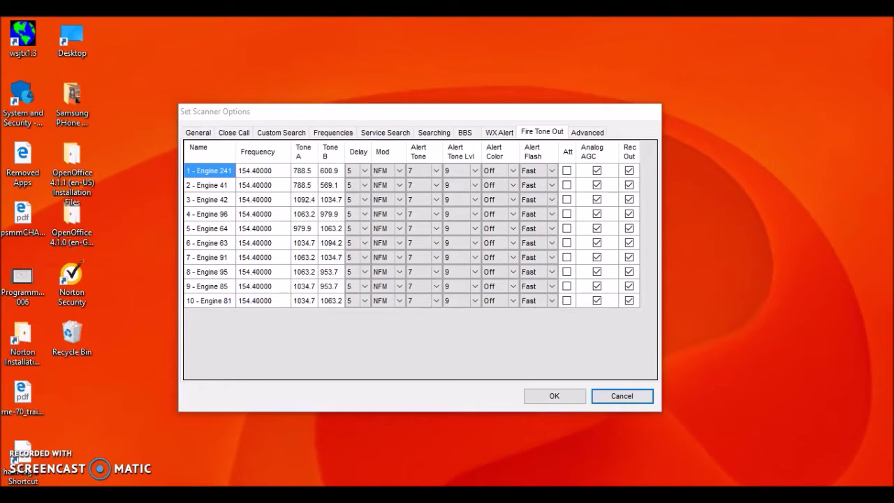
Save the tone-out settings, then upload to the scanner using Erase All Systems & Settings
left_click(560, 401)
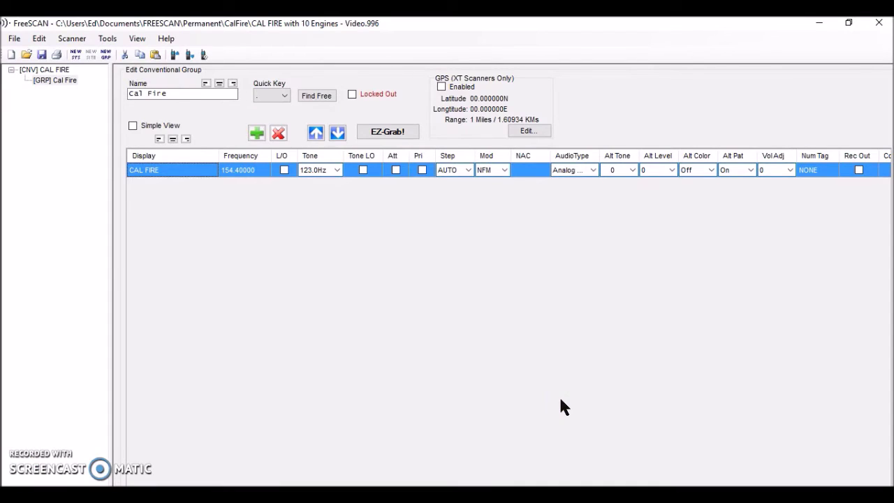
left_click(174, 56)
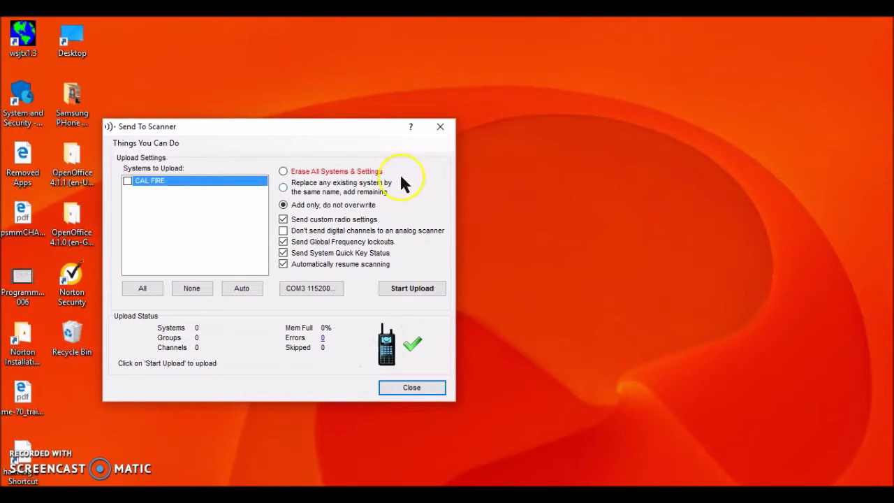
left_click(283, 171)
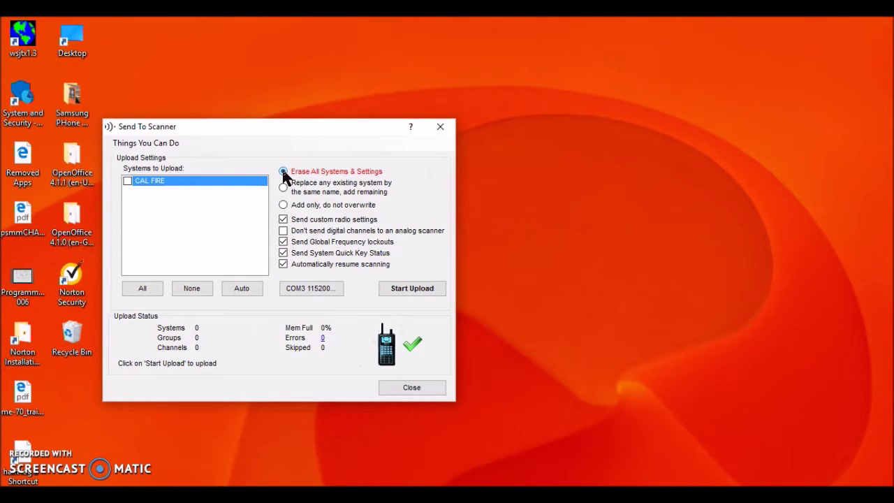
left_click(476, 256)
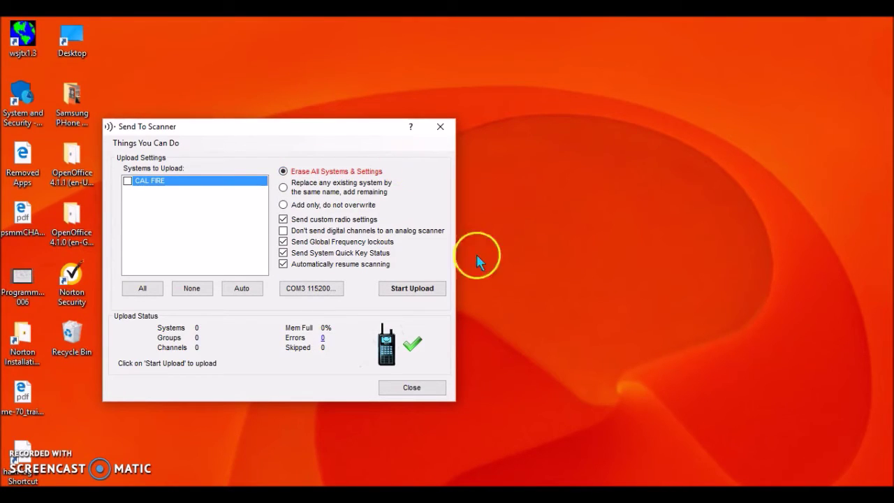
left_click(412, 289)
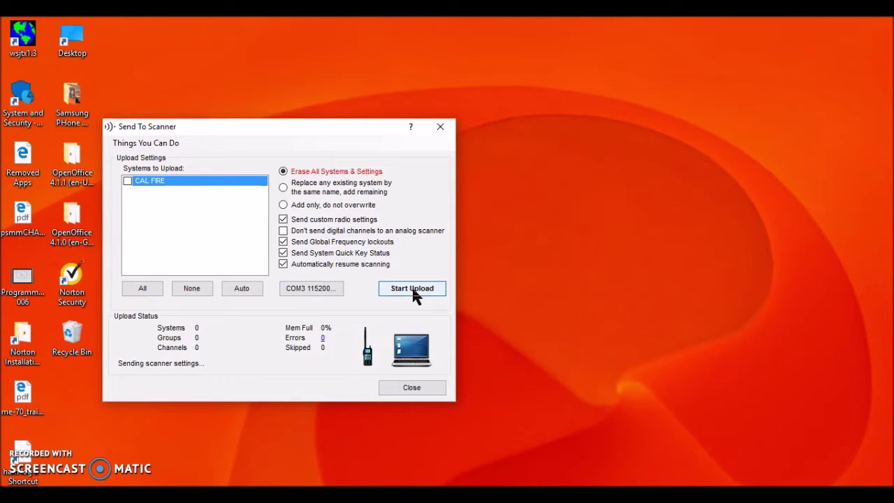
left_click(411, 294)
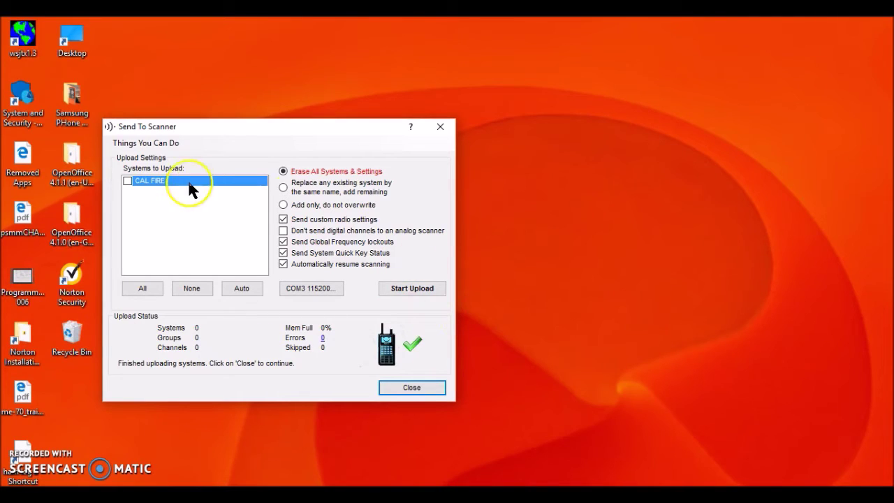
Upload only the CAL FIRE system with 'Add only, do not overwrite', then close the upload window
left_click(127, 181)
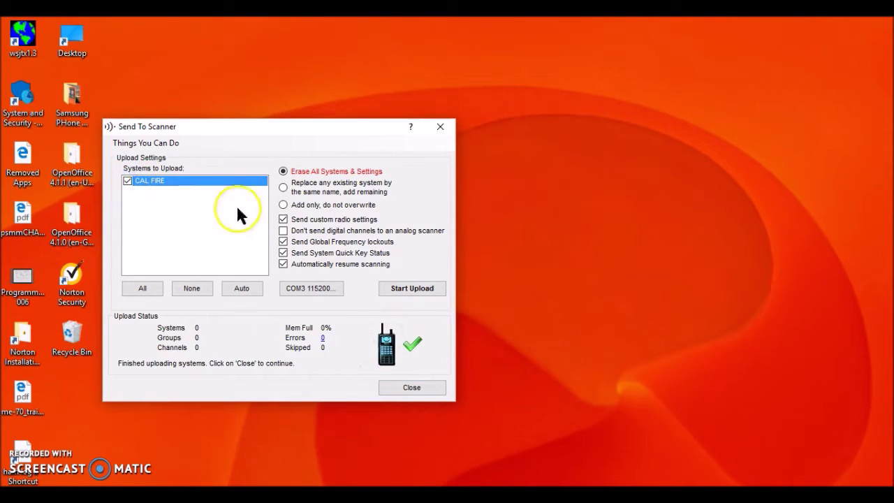
left_click(283, 204)
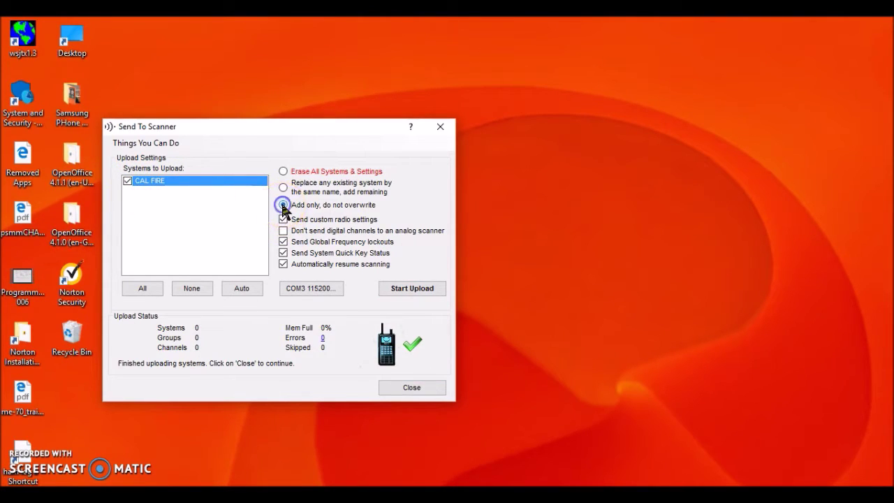
left_click(412, 289)
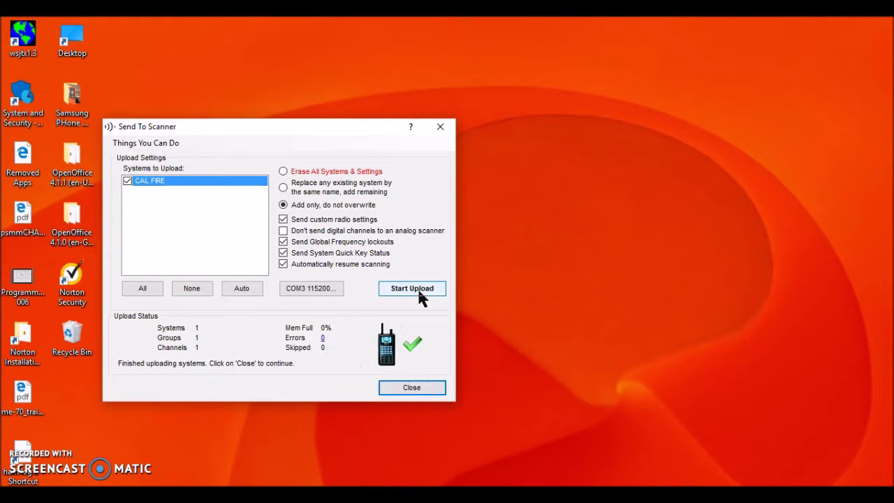
left_click(426, 341)
left_click(424, 382)
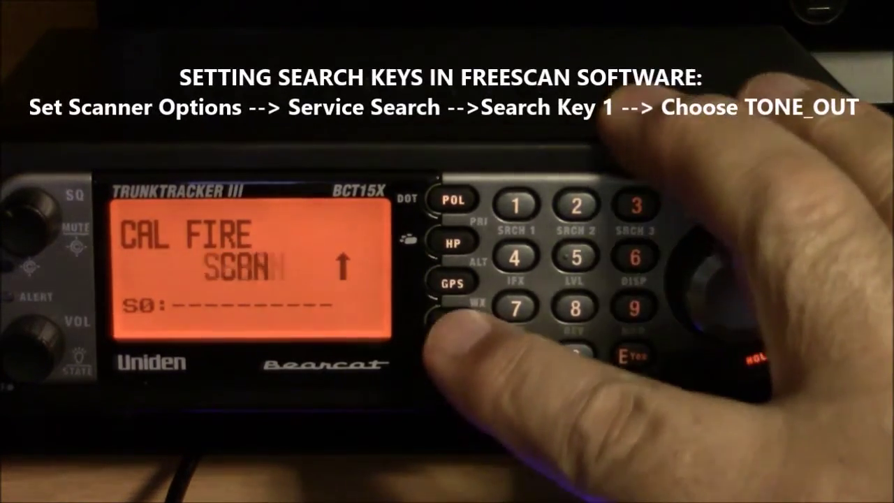
On the scanner, go to MENU > Service Search, select Search Key 1 and scroll through the ranges
left_click(452, 323)
scroll(733, 283, "down", 2)
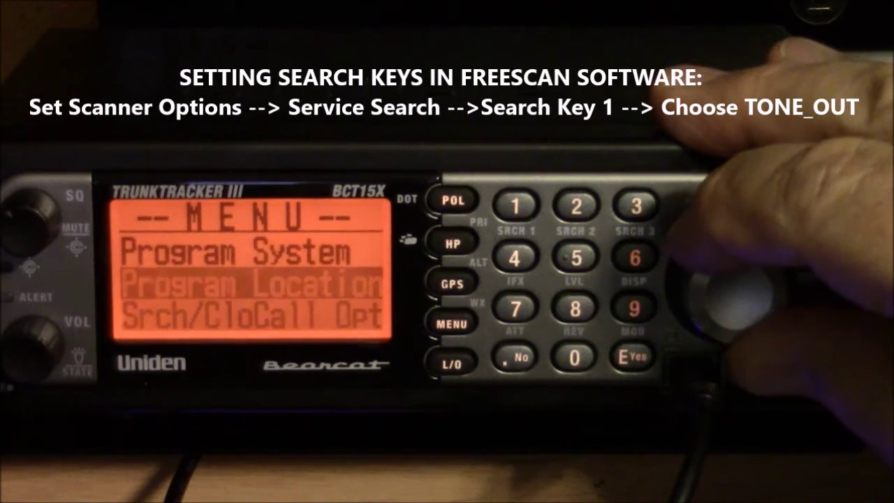
left_click(730, 287)
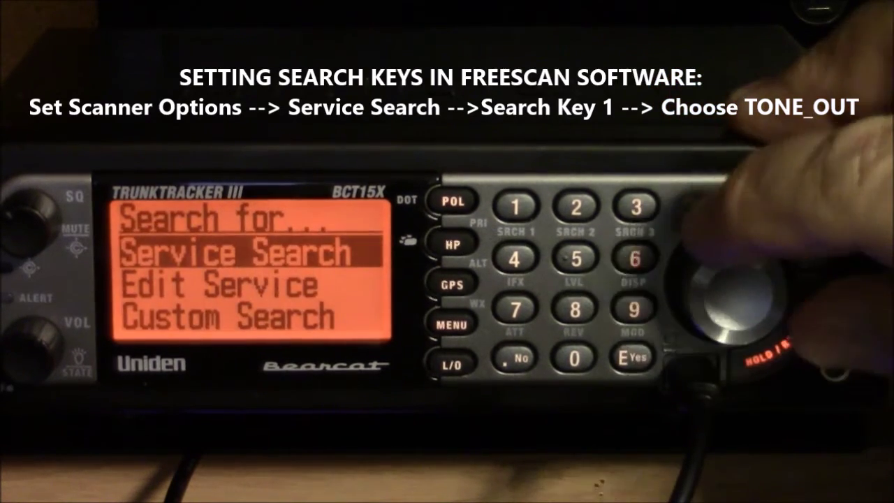
scroll(733, 301, "down", 2)
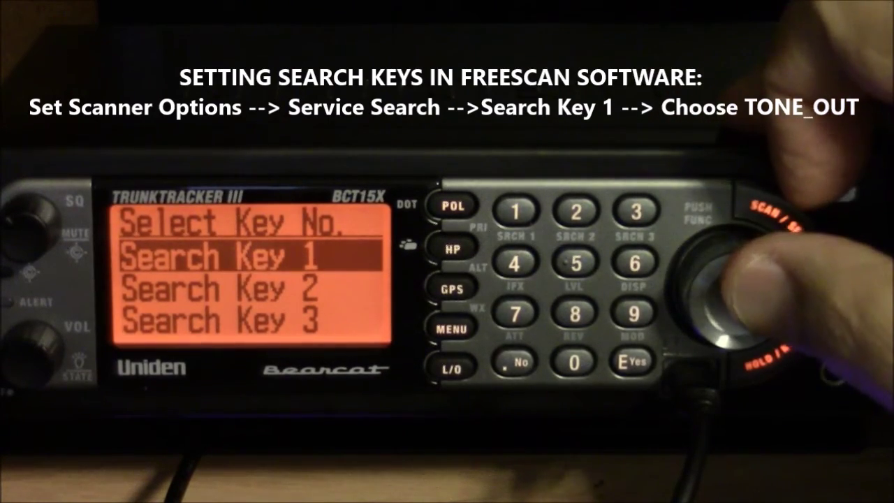
left_click(726, 286)
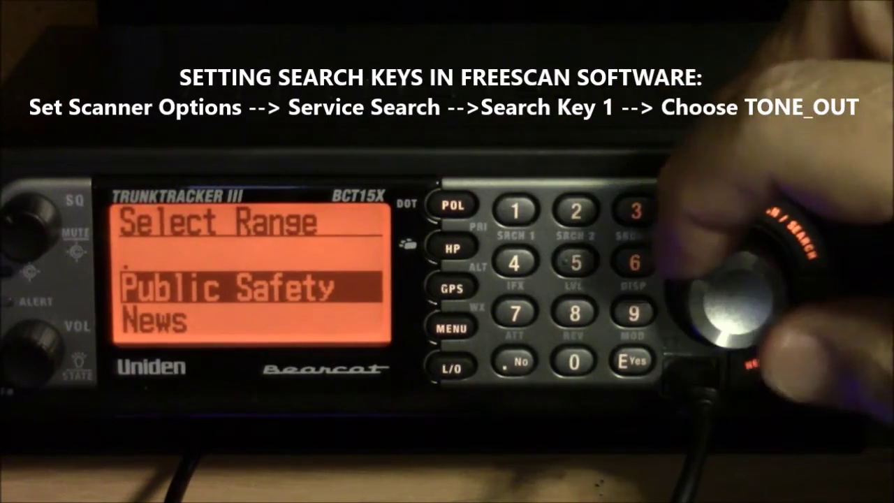
scroll(733, 301, "down", 2)
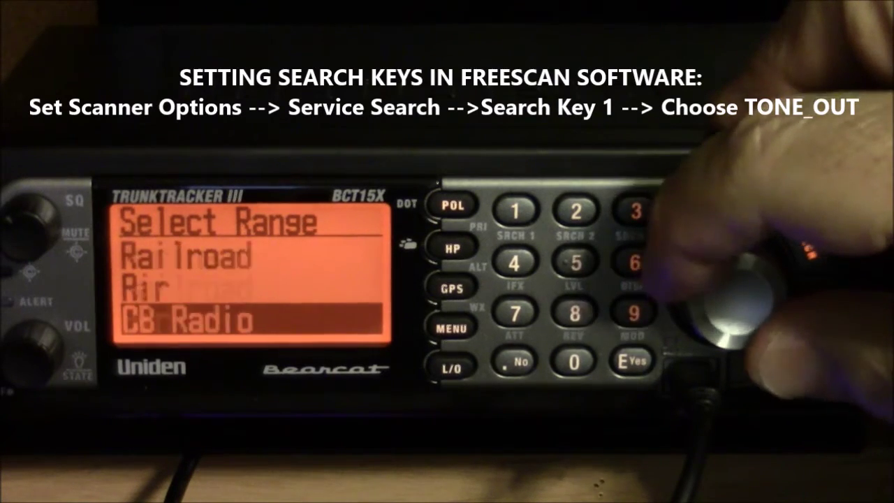
scroll(733, 300, "down", 6)
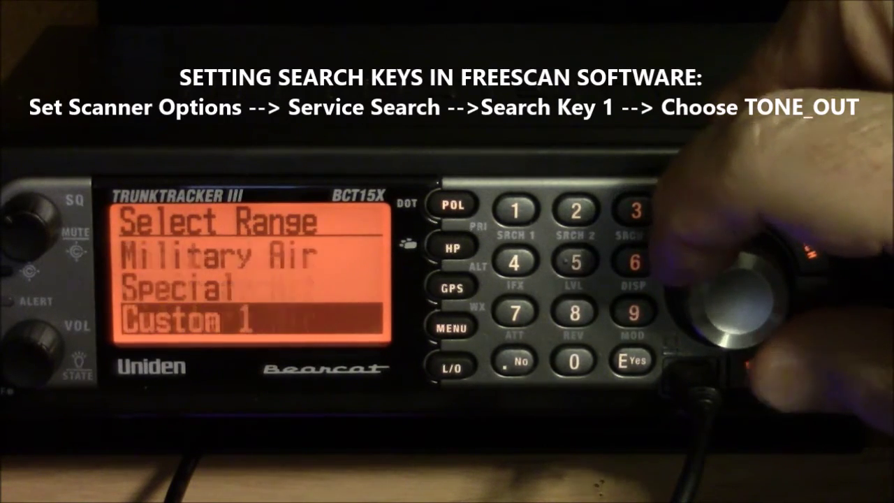
scroll(733, 300, "down", 10)
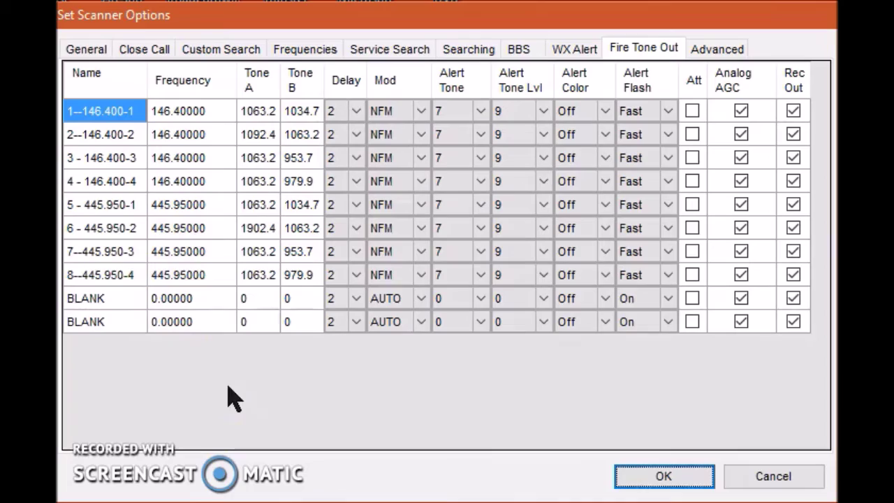
Save the 146.40000 and 445.95000 tone-out entries and close Set Scanner Options
left_click(659, 481)
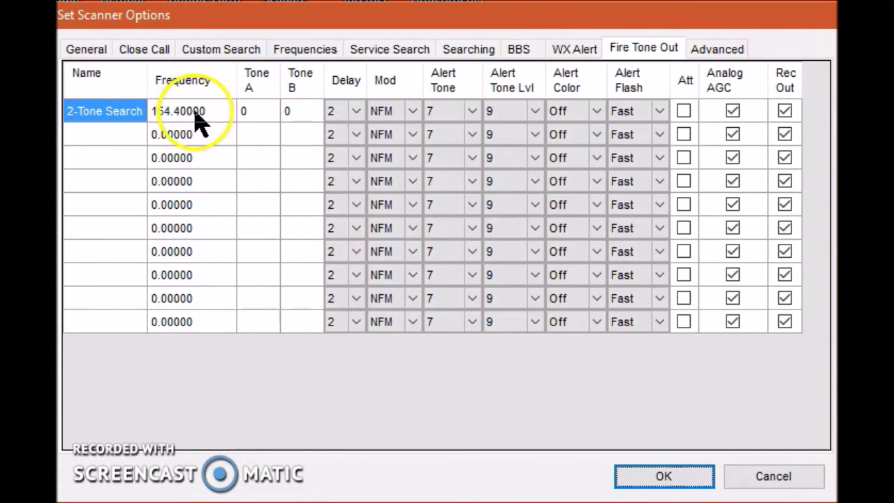
Keep entry 1's Tone A 0, Tone B 0, delay 2 and NFM modulation, reviewing the AUTO/FM/NFM choices
left_click(253, 114)
left_click(295, 117)
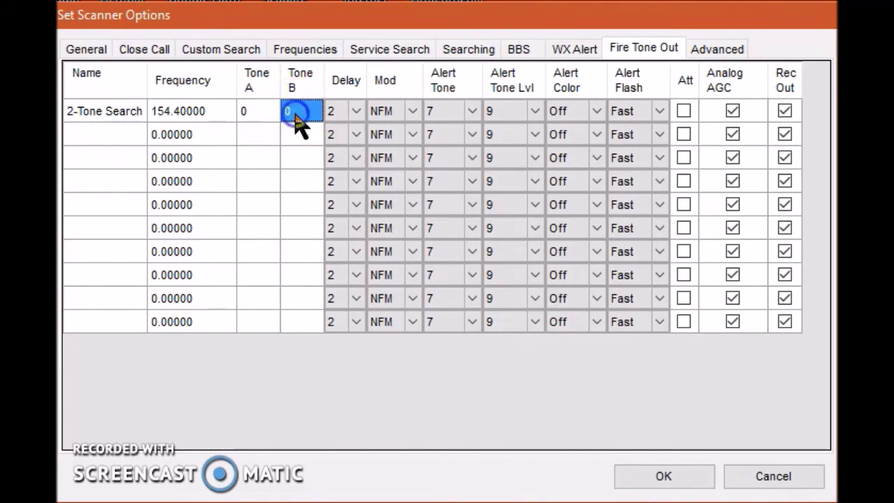
left_click(254, 132)
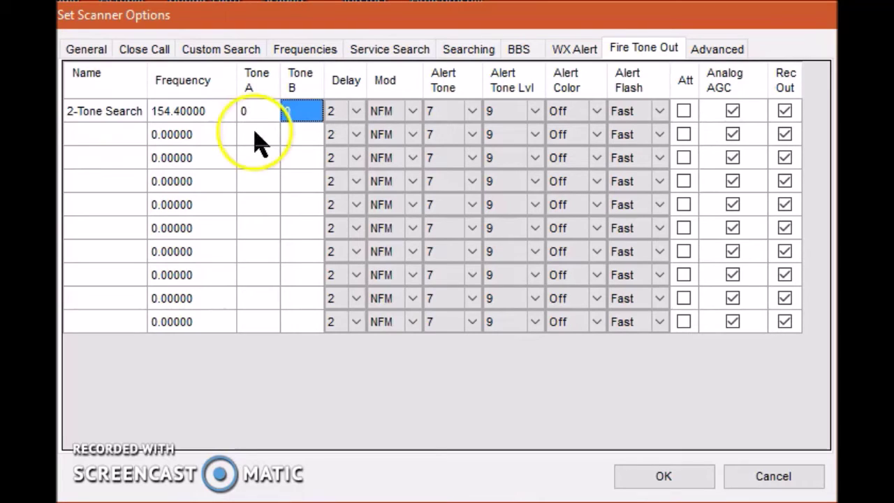
left_click(342, 114)
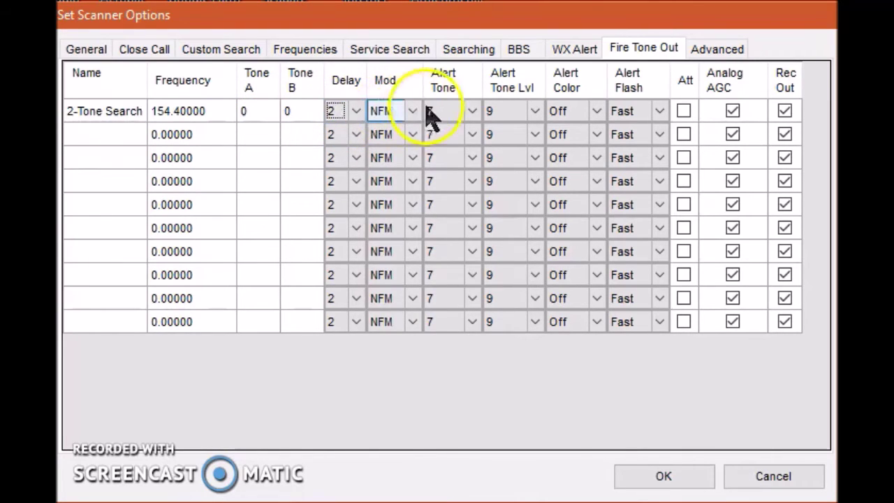
left_click(393, 113)
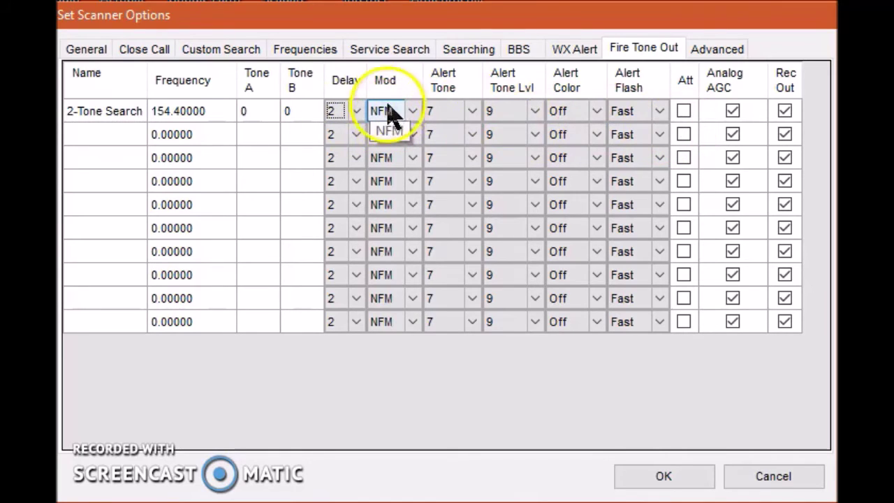
left_click(412, 113)
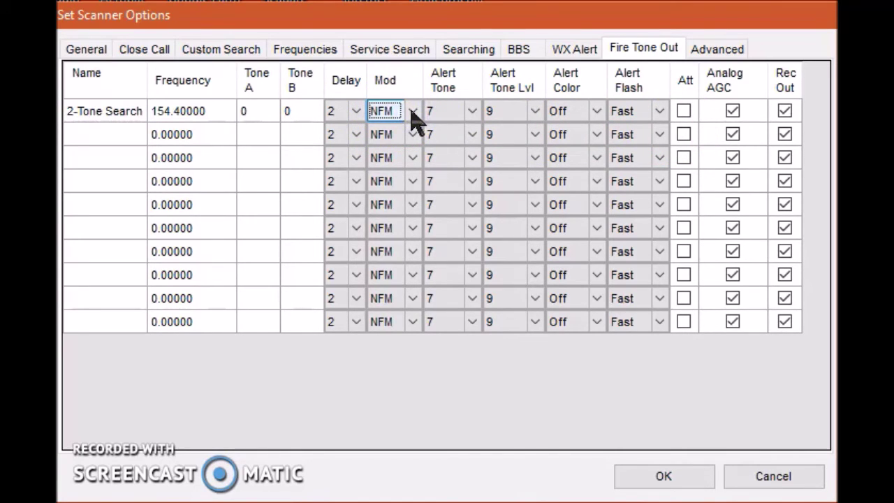
left_click(414, 114)
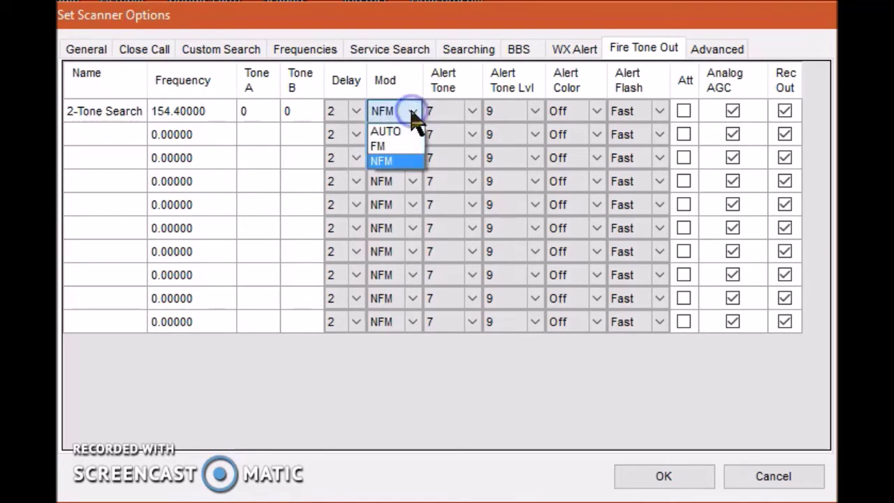
left_click(412, 113)
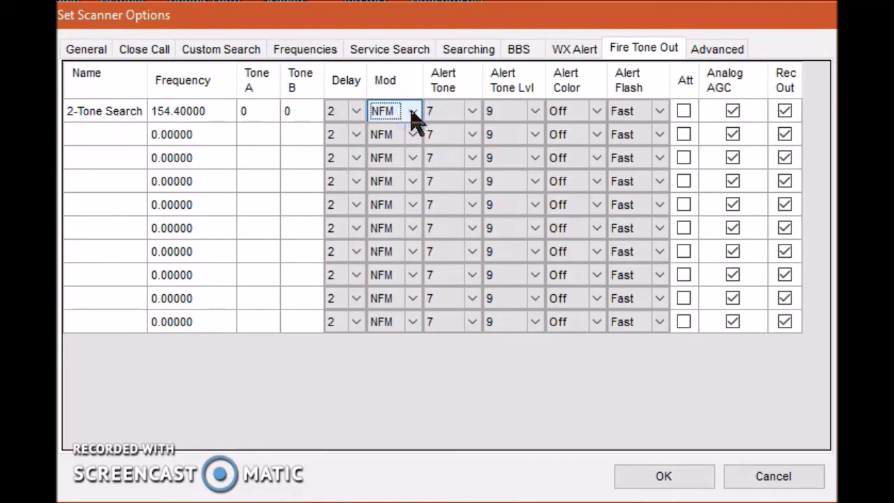